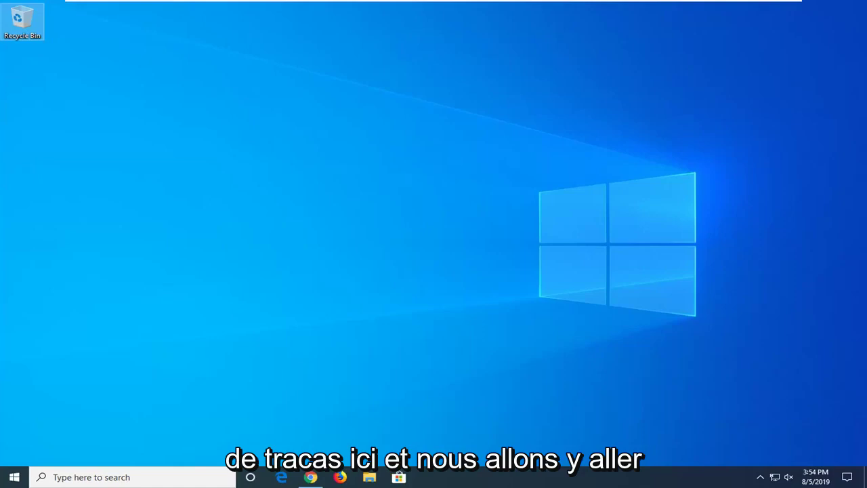
- Search the Start menu for 'services' and launch the Services app
key("super")
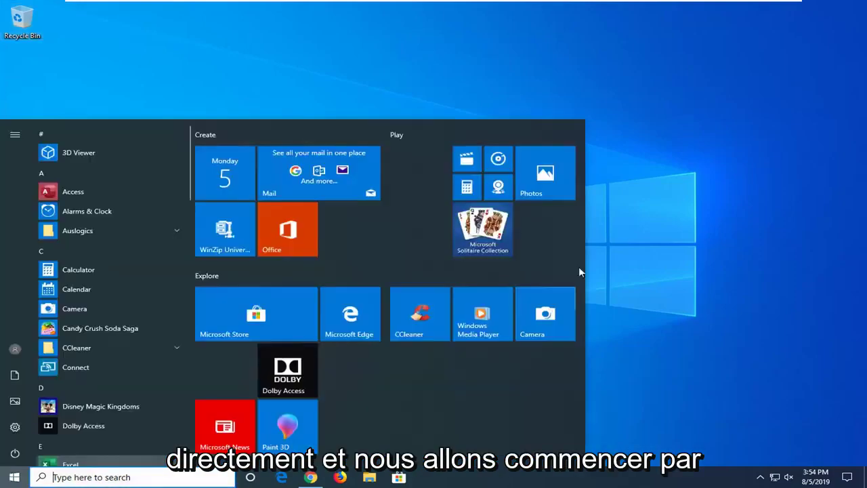
left_click(671, 213)
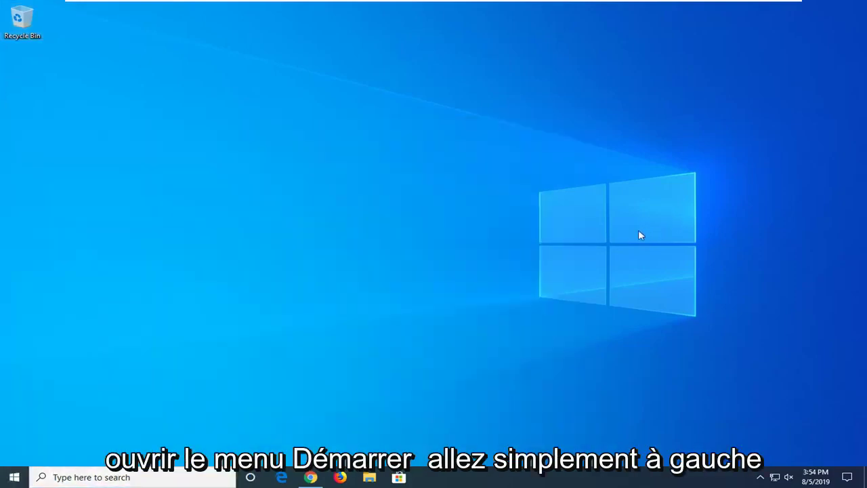
left_click(6, 478)
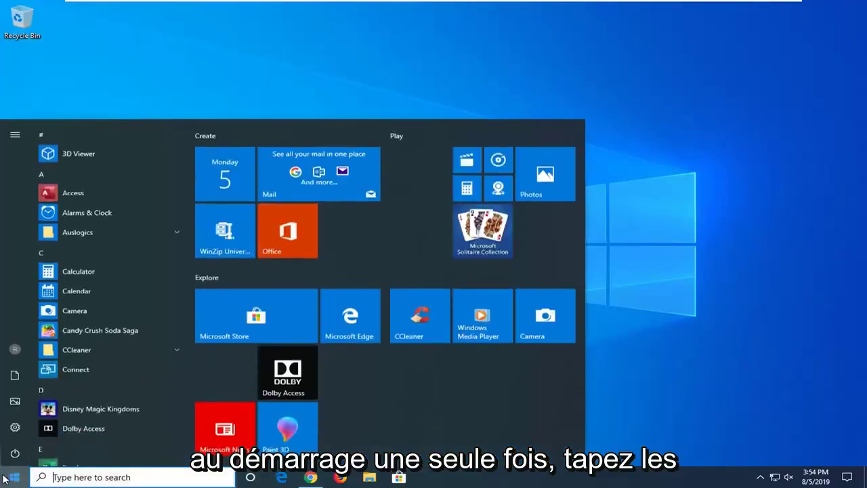
type("services")
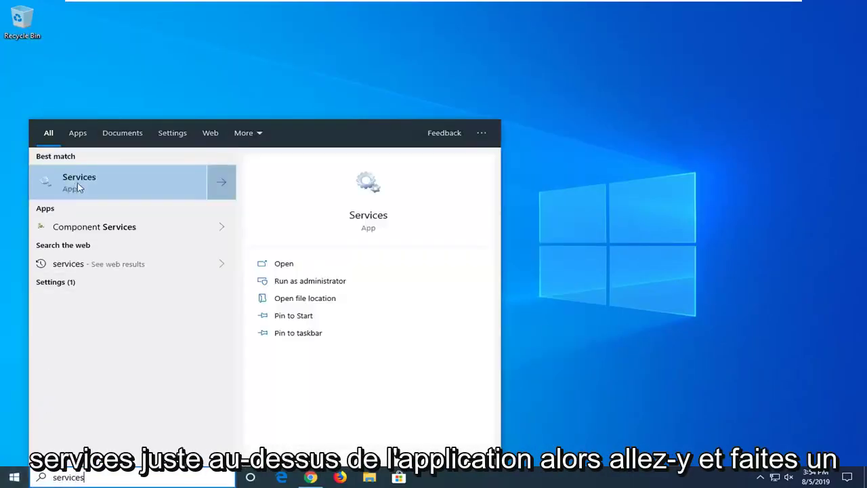
left_click(106, 187)
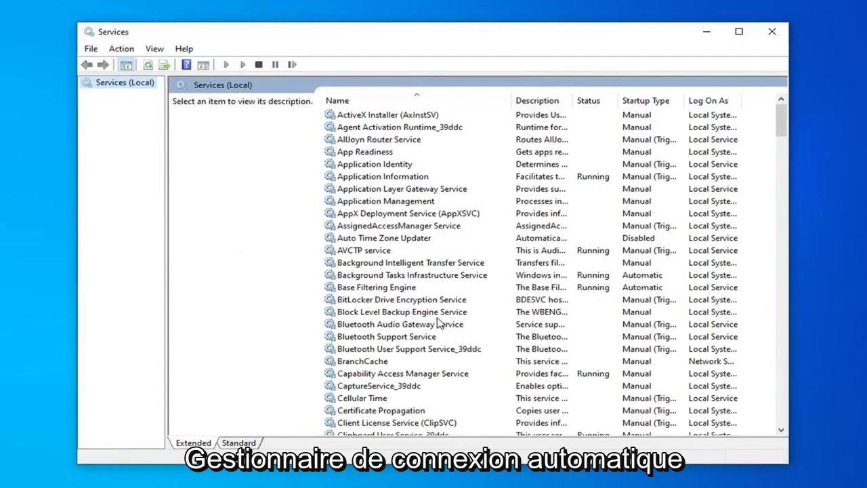
- Scroll the services list down to Remote Access Auto Connection Manager
left_click(437, 317)
scroll(459, 336, "down", 20)
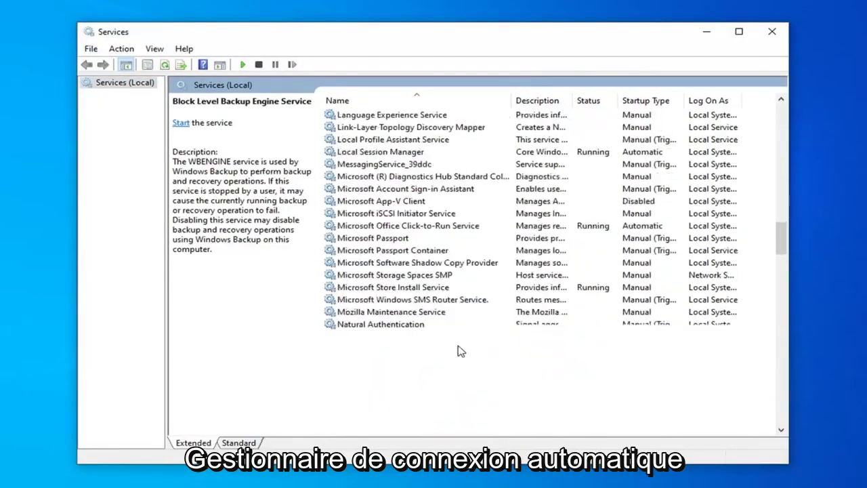
scroll(459, 351, "down", 13)
scroll(421, 342, "up", 1)
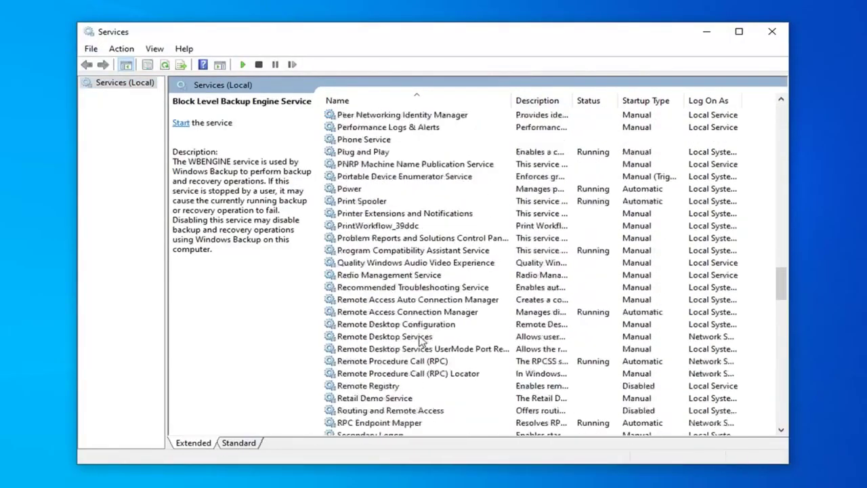
scroll(420, 342, "up", 20)
scroll(424, 335, "down", 9)
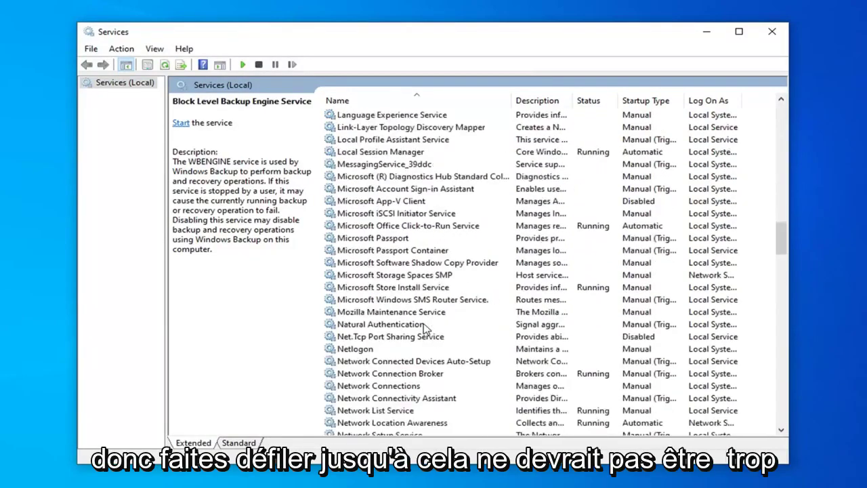
scroll(425, 328, "down", 1)
scroll(425, 328, "down", 5)
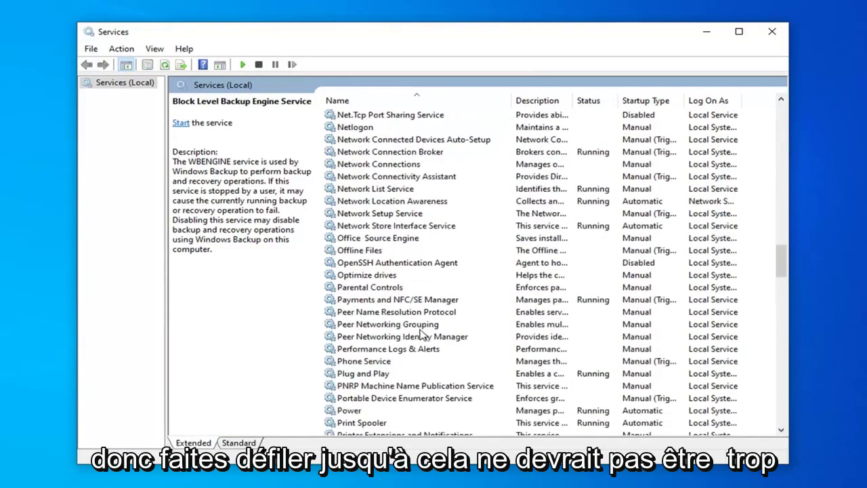
scroll(405, 369, "down", 4)
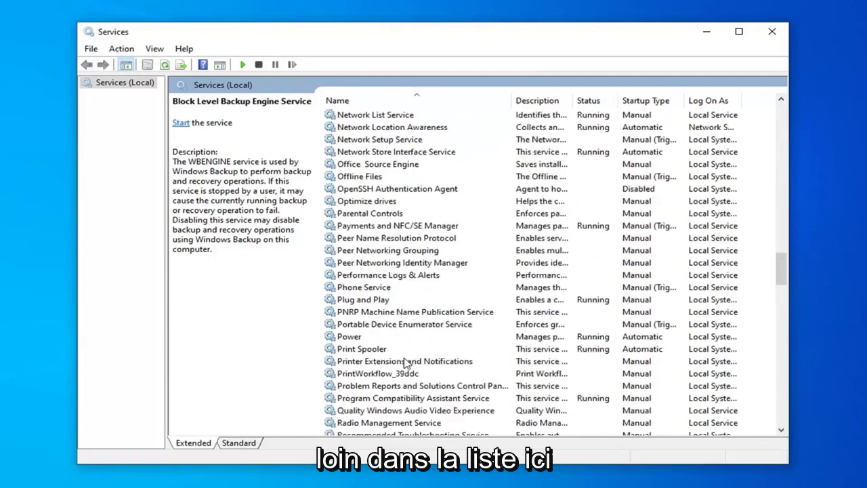
- Set Remote Access Auto Connection Manager's startup type to Automatic, start it, and apply
double_click(394, 375)
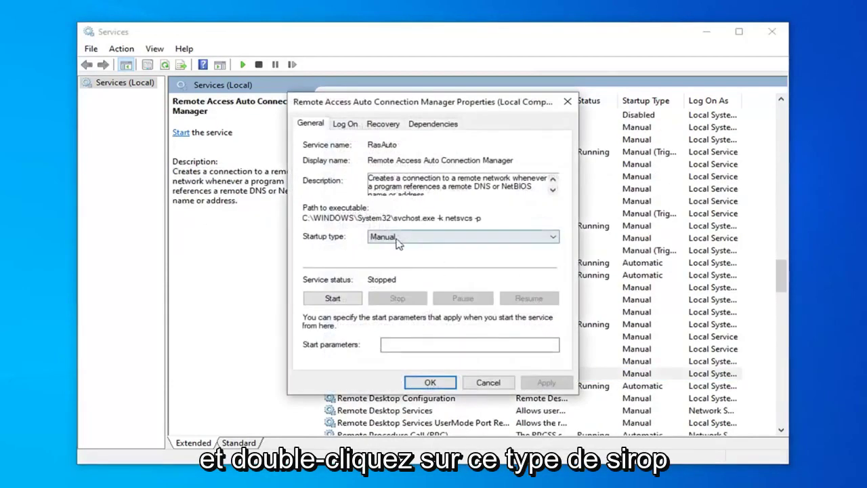
left_click(423, 237)
left_click(409, 238)
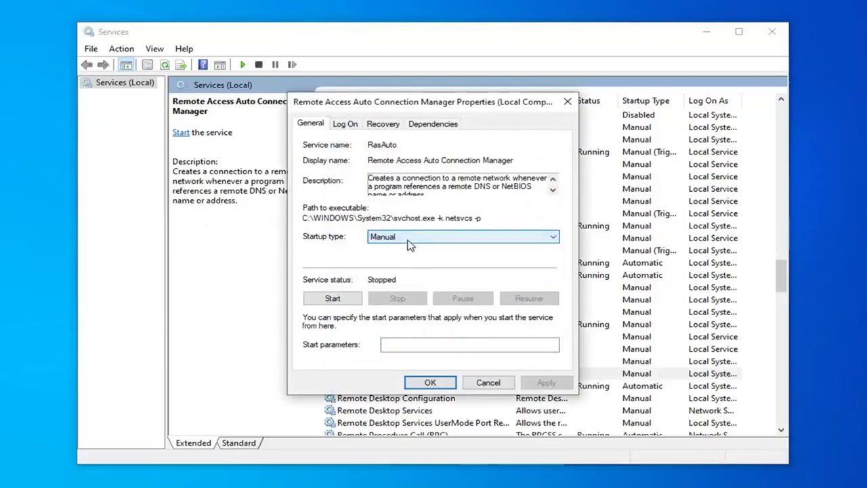
left_click(410, 239)
left_click(386, 257)
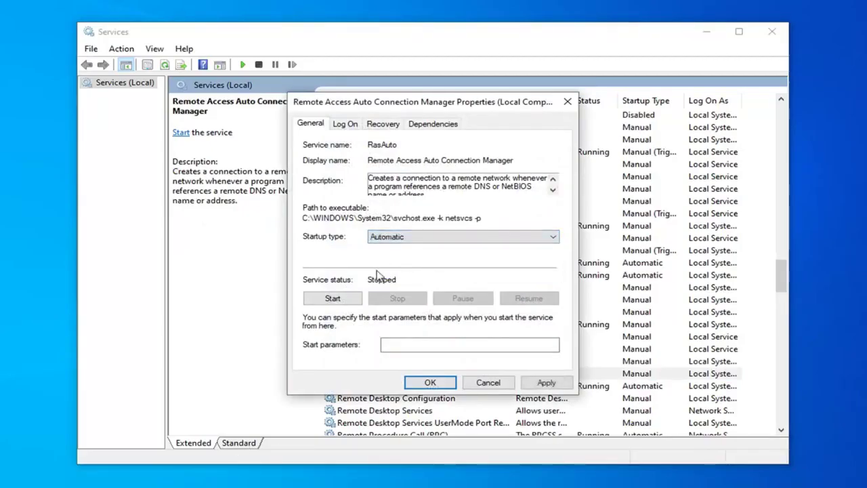
left_click(331, 300)
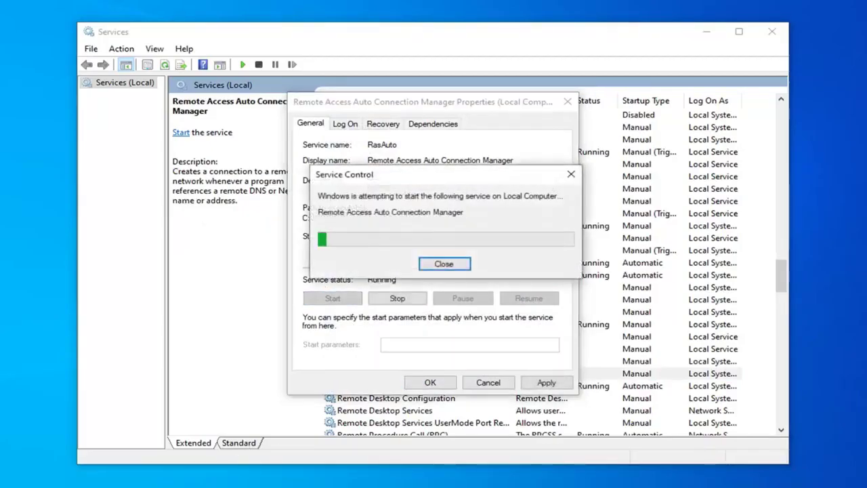
left_click(546, 384)
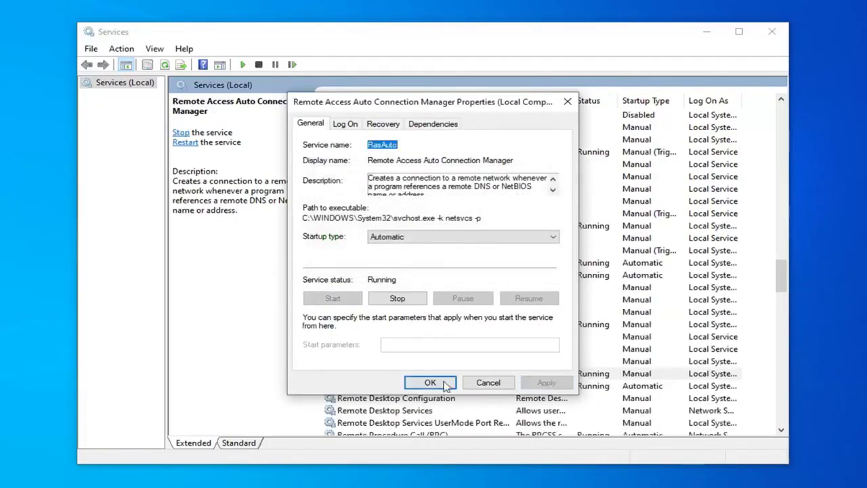
left_click(432, 382)
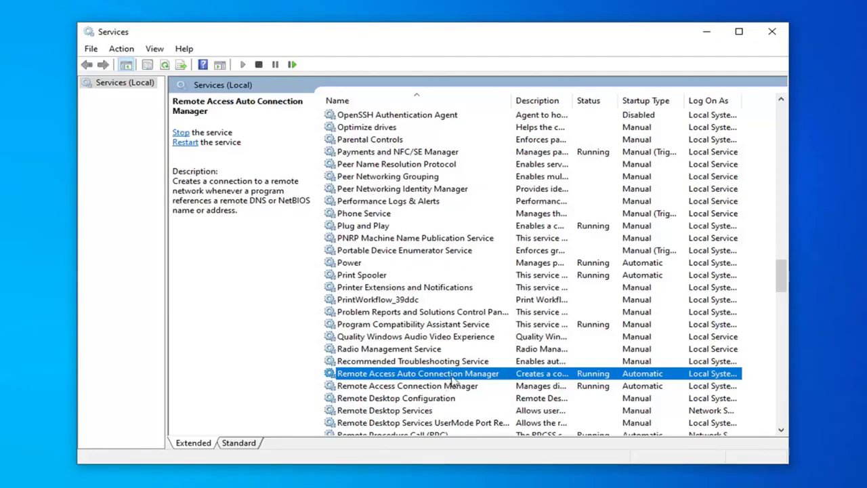
- Set the service's Log On option to This account and close its properties
double_click(453, 376)
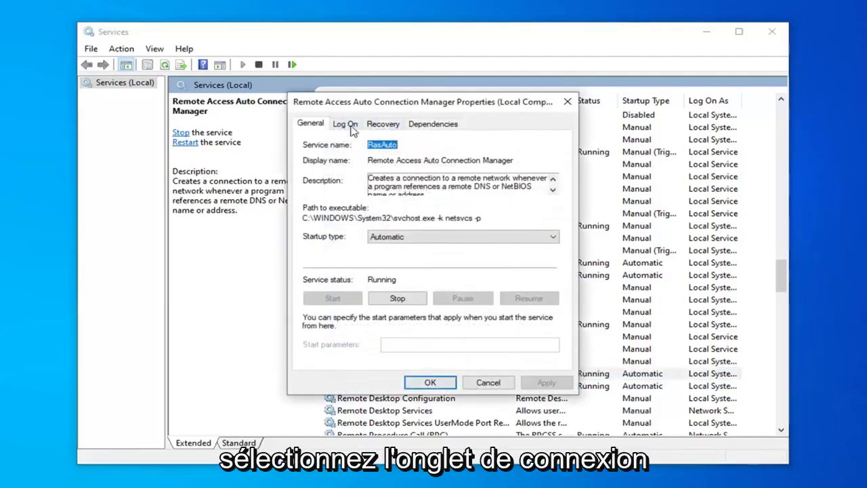
left_click(345, 125)
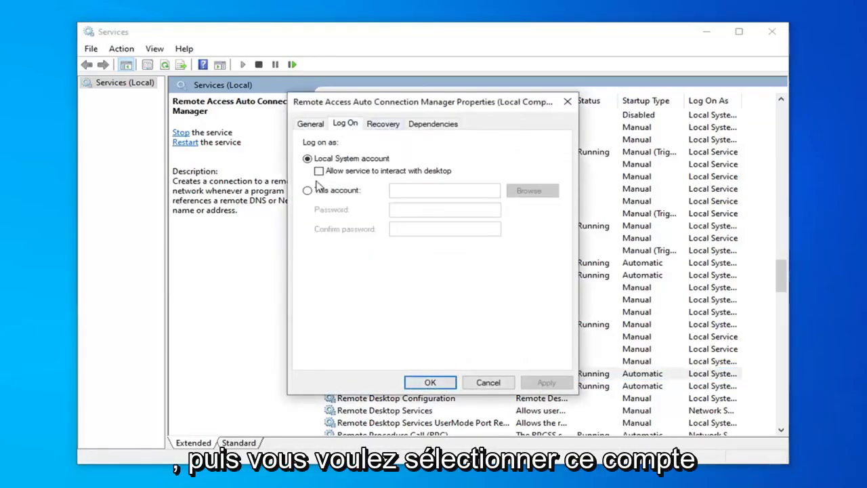
left_click(308, 191)
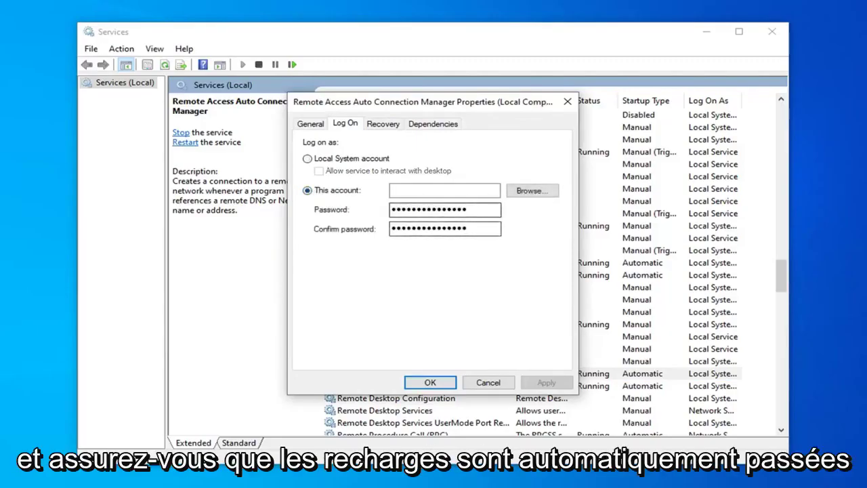
left_click(430, 382)
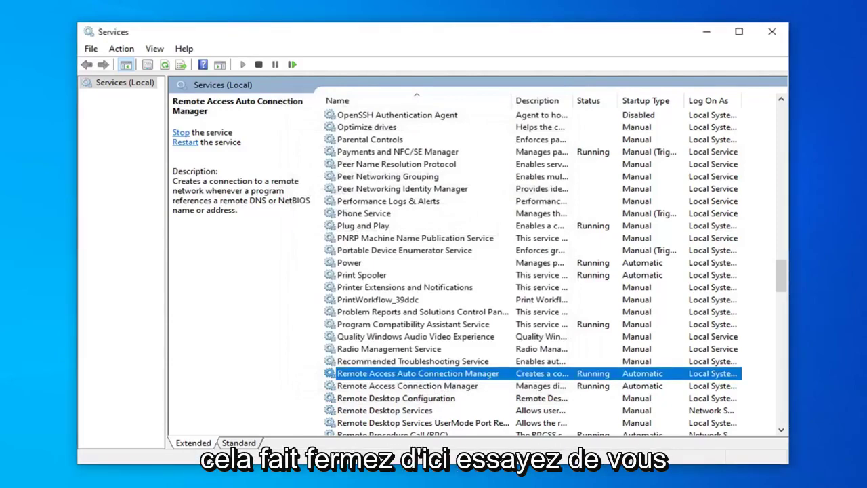
- Close the Services console to return to the desktop
left_click(772, 32)
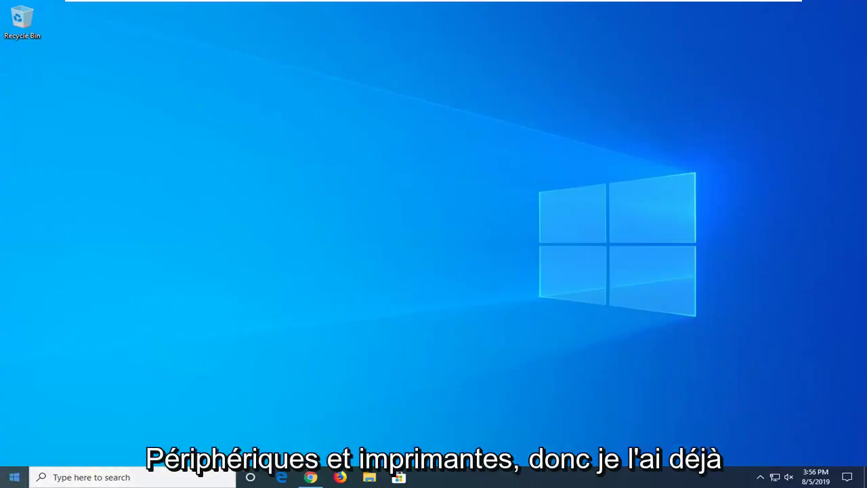
- Search the Start menu for 'control panel' and open Control Panel
left_click(9, 477)
type("device manage")
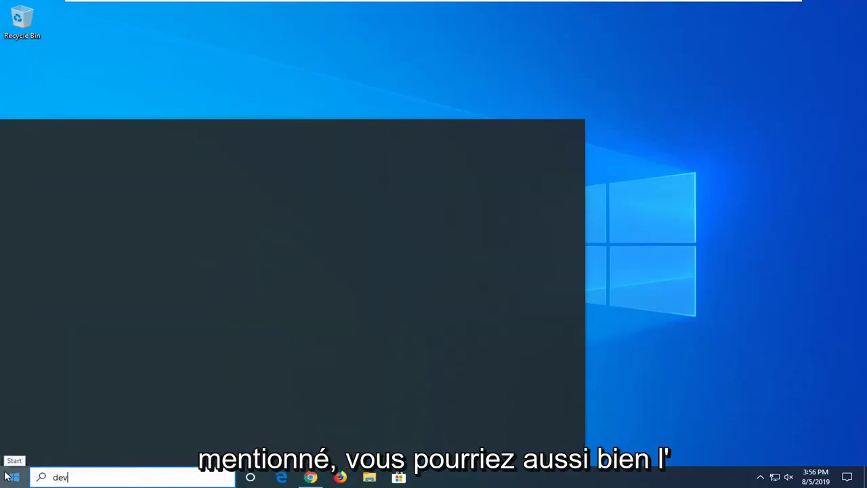
key("BackSpace")
key("BackSpace")
key("BackSpace")
key("BackSpace")
key("BackSpace")
key("BackSpace")
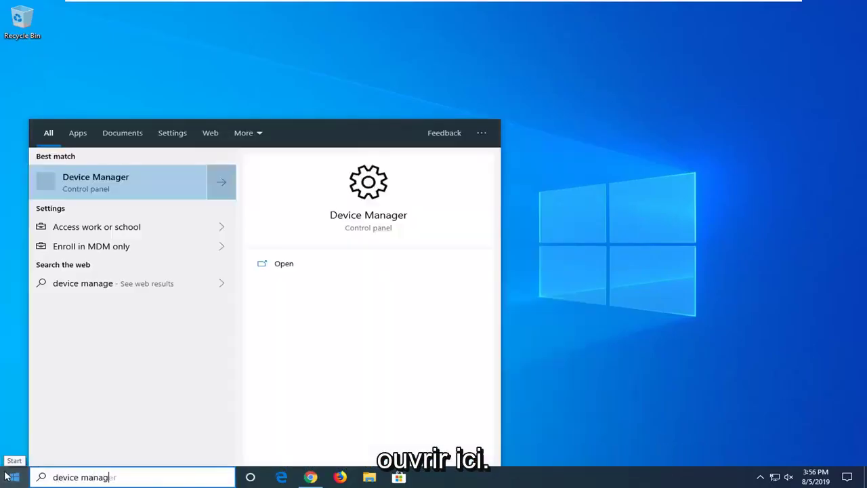
type("and")
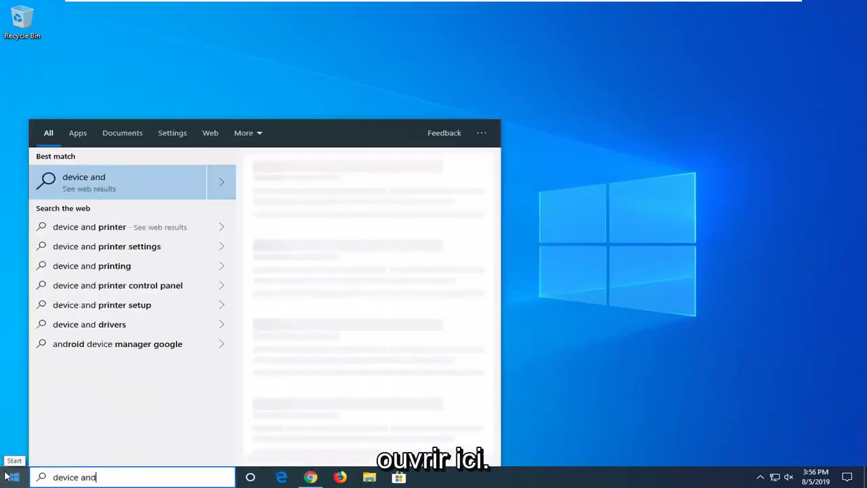
key("BackSpace")
key("BackSpace")
key("BackSpace")
key("BackSpace")
type("s and printers")
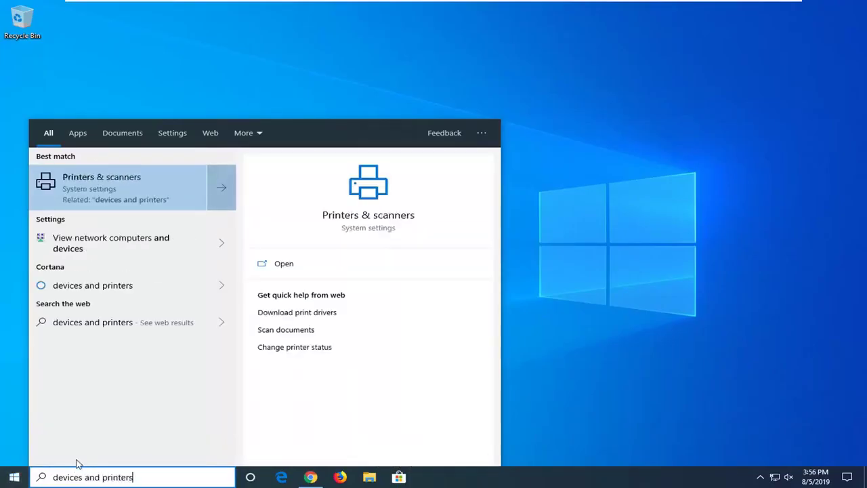
key("ctrl+a")
key("BackSpace")
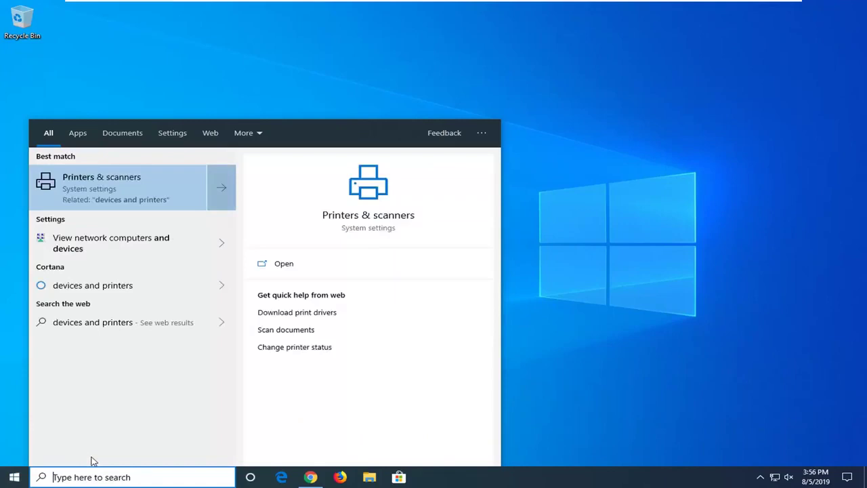
type("control panel")
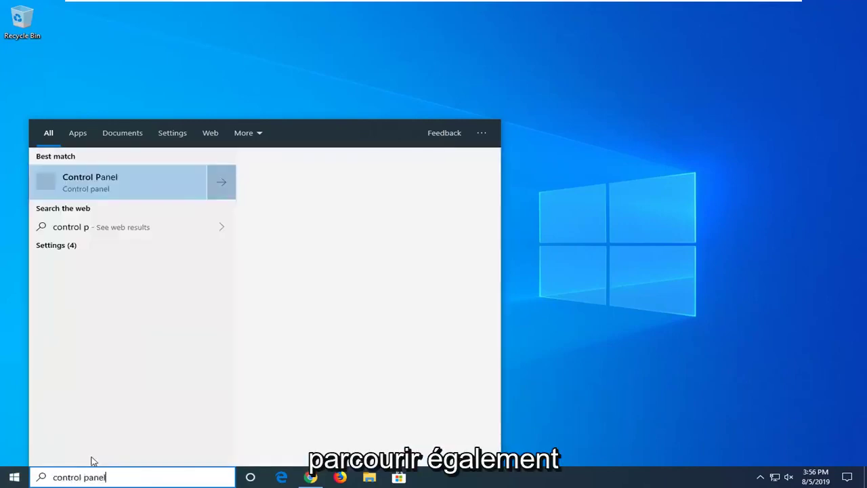
left_click(90, 184)
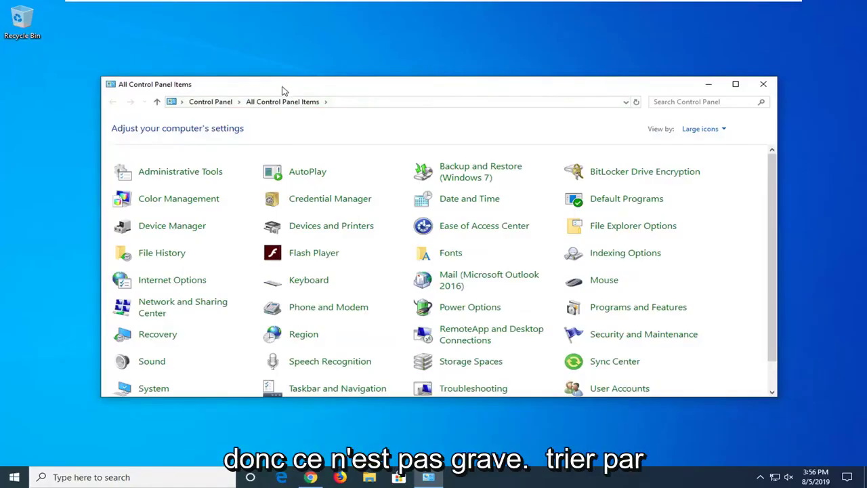
- Keep Control Panel in Large icons view and open Devices and Printers
left_click(710, 129)
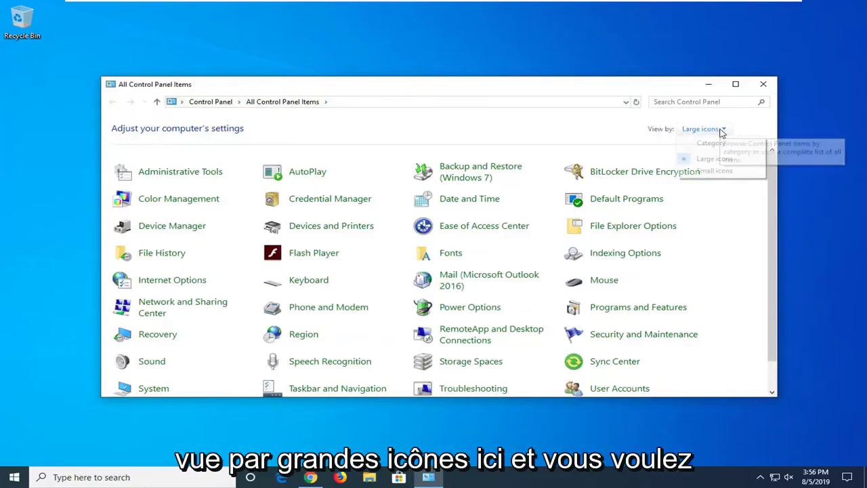
left_click(694, 163)
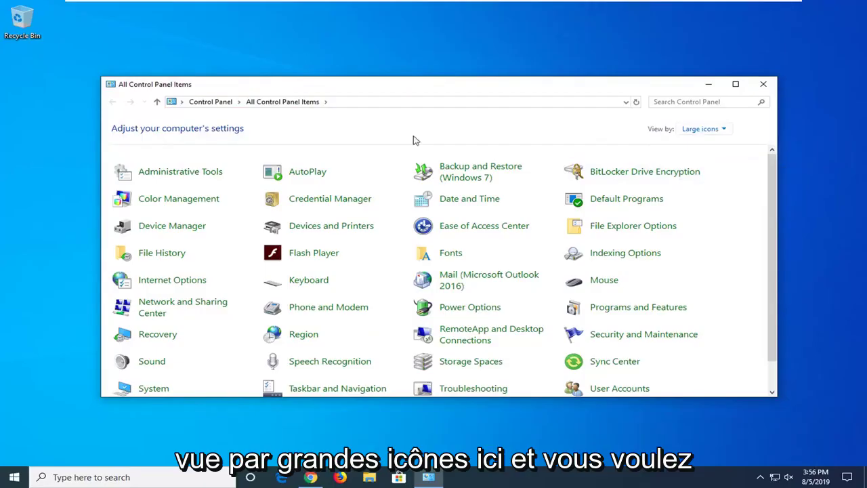
left_click(319, 229)
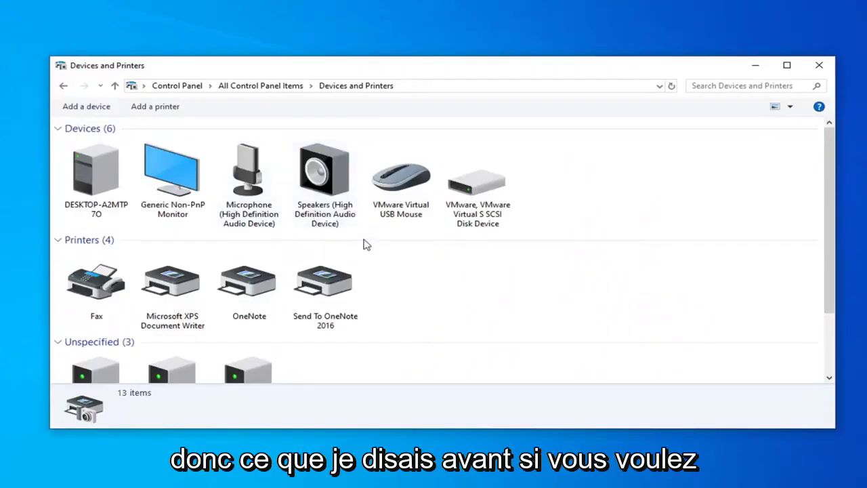
- Scroll to the printers and select Send To OneNote 2016 to view its details
scroll(238, 251, "down", 1)
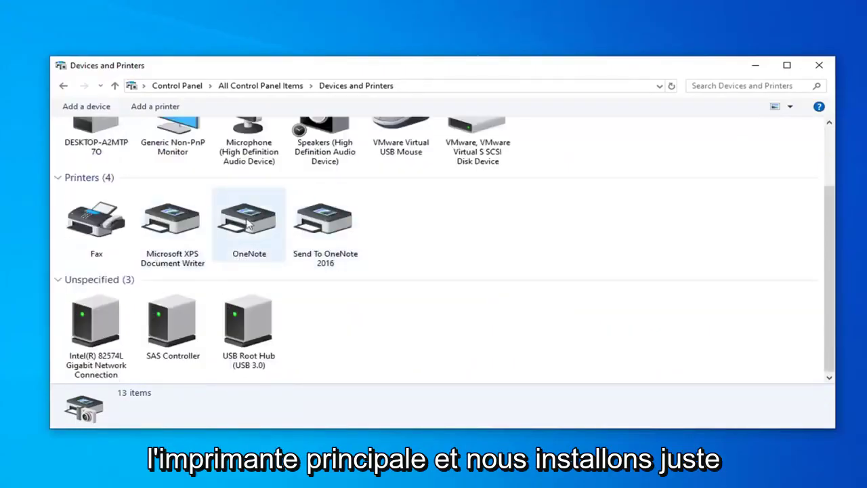
left_click(332, 229)
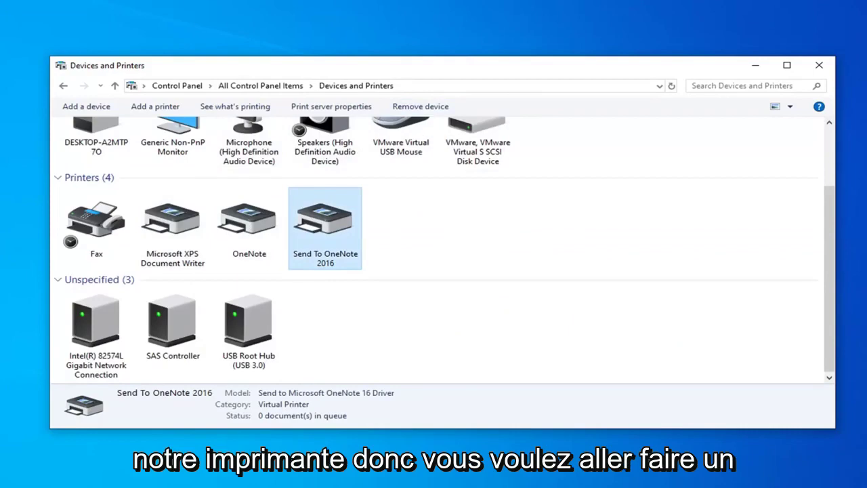
right_click(331, 222)
left_click(381, 268)
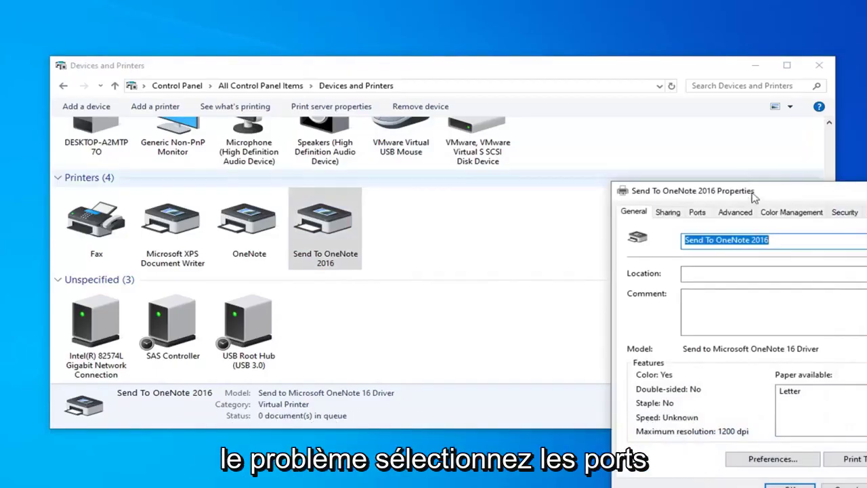
left_click_drag(751, 193, 415, 91)
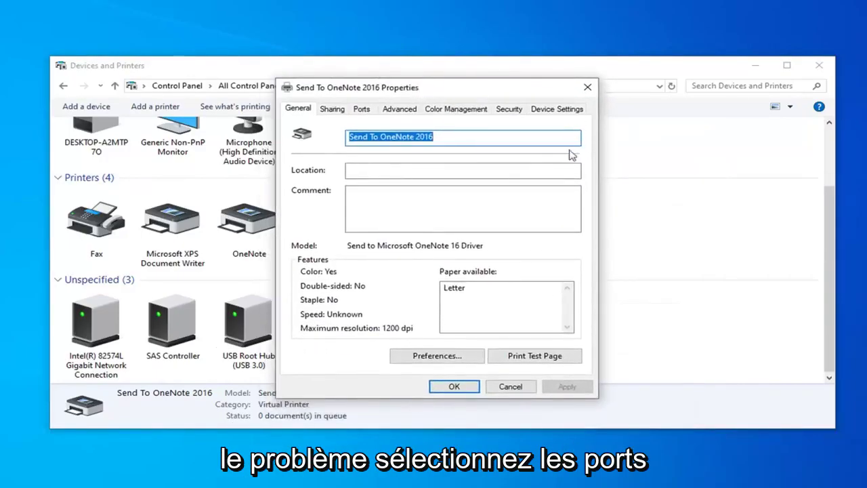
left_click(362, 110)
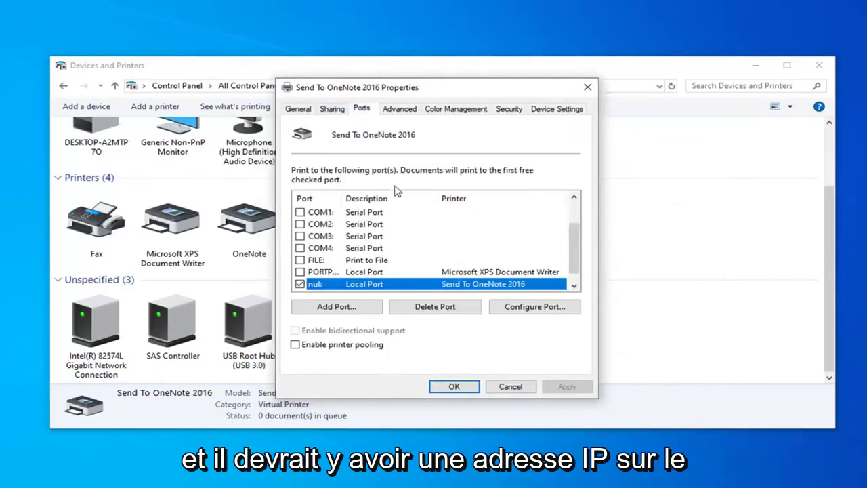
scroll(343, 268, "down", 1)
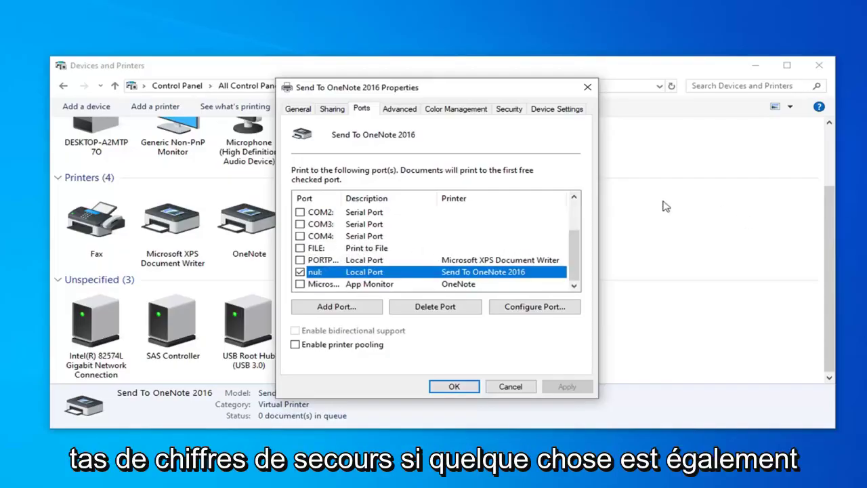
scroll(342, 264, "up", 2)
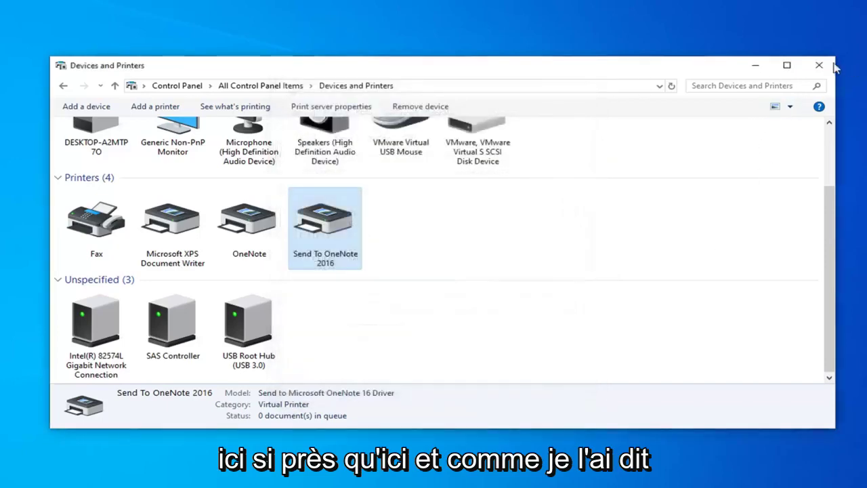
- Close the Devices and Printers window to return to the desktop
left_click(819, 65)
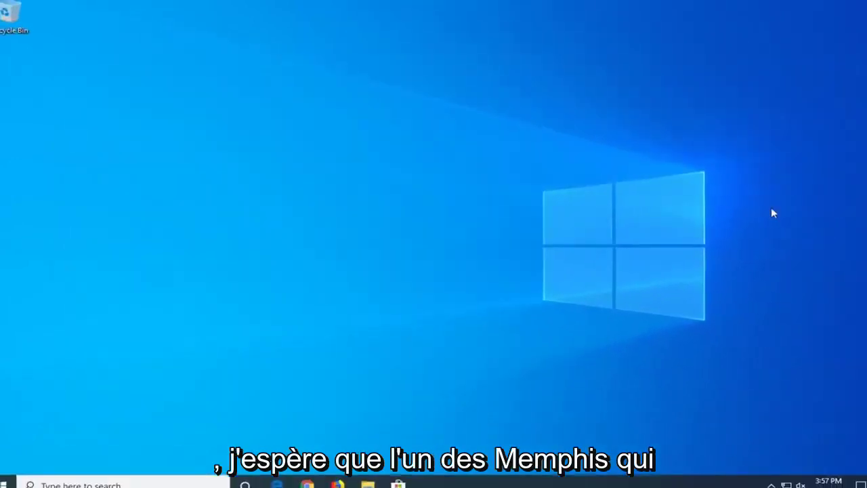